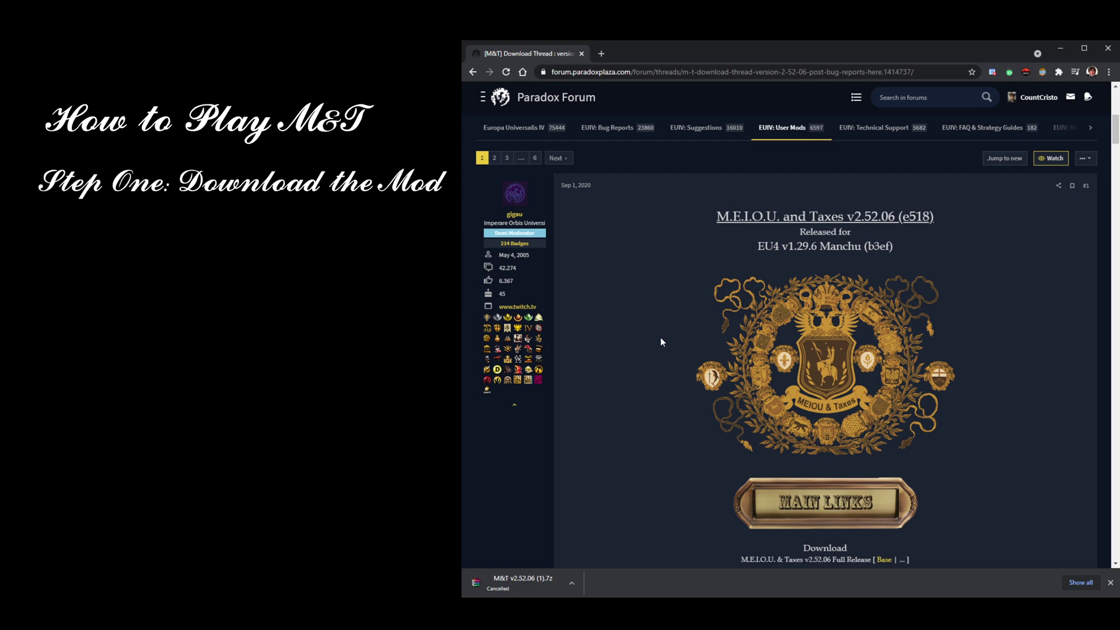
Review the M.E.I.O.U. and Taxes forum thread for the full release's base download link and the required EU4 version.
scroll(602, 287, down, 2)
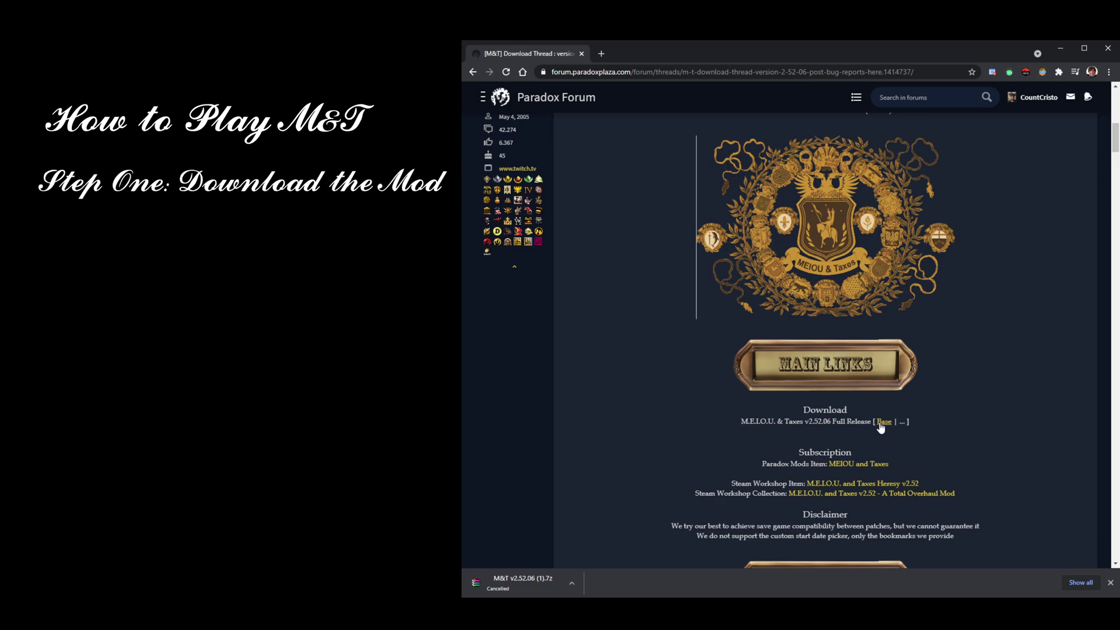
scroll(880, 425, up, 2)
drag(757, 252, 819, 250)
click(957, 236)
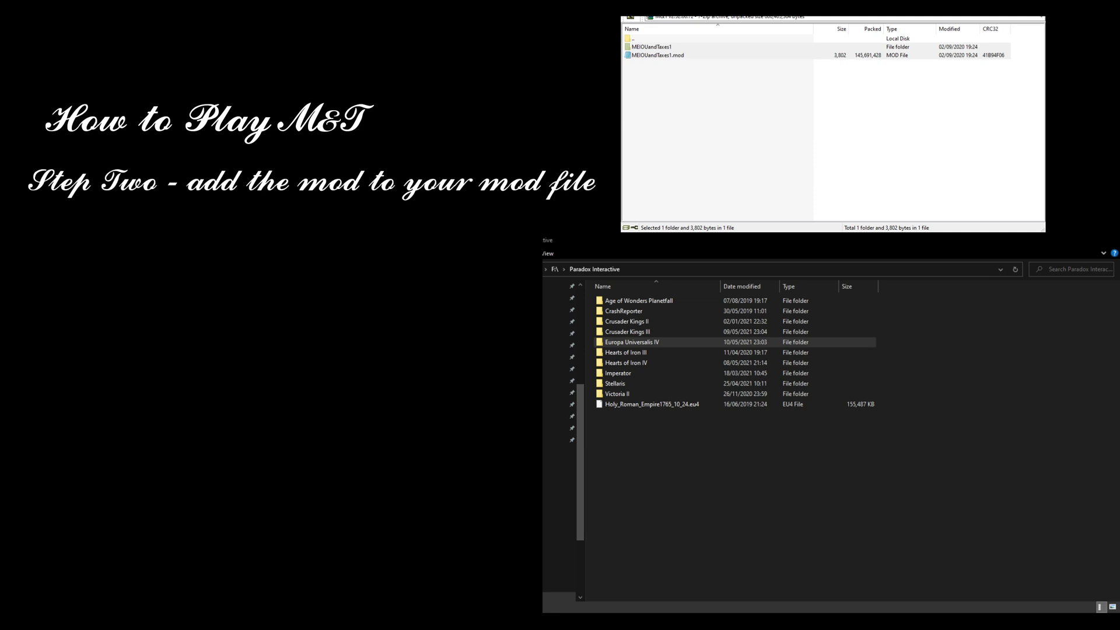
Open the mod folder inside Europa Universalis IV in the Paradox Interactive directory, beside the downloaded archive.
click(671, 62)
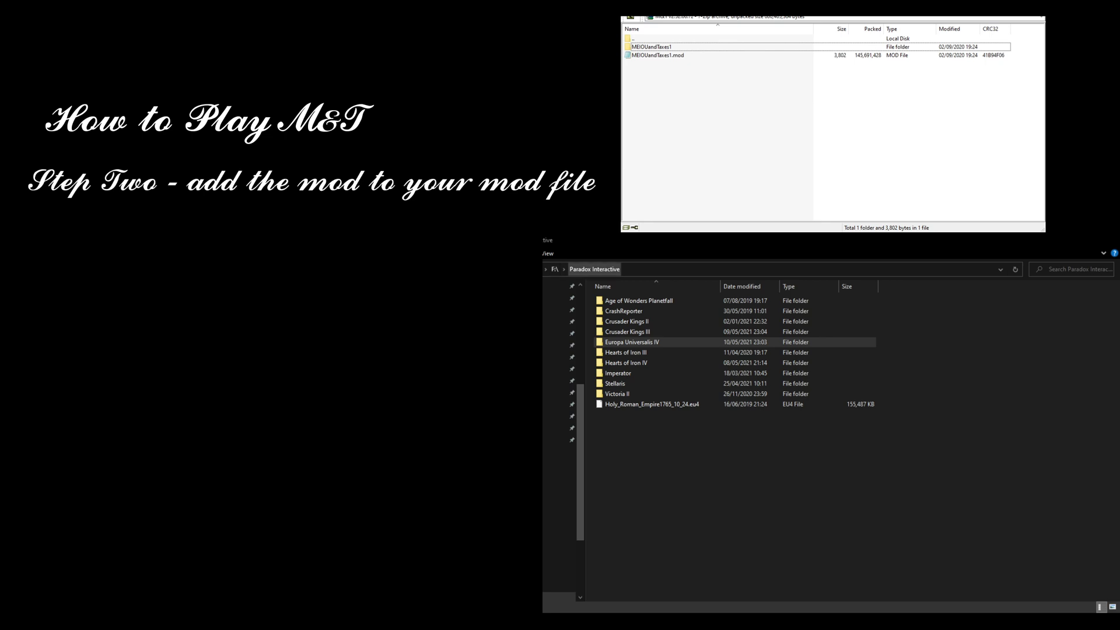
click(632, 341)
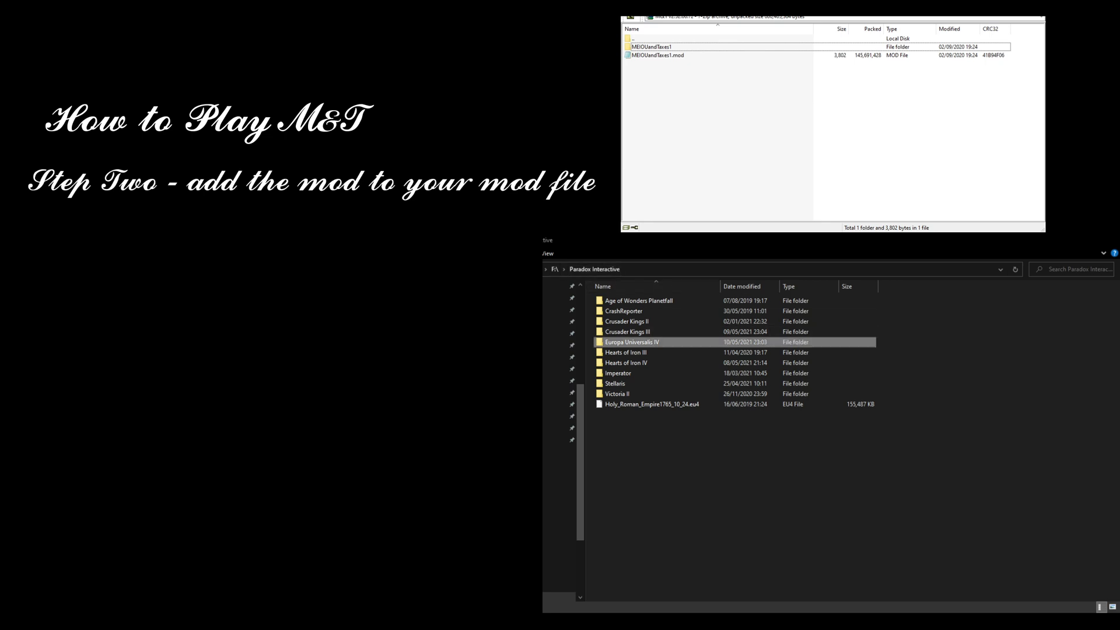
double_click(663, 343)
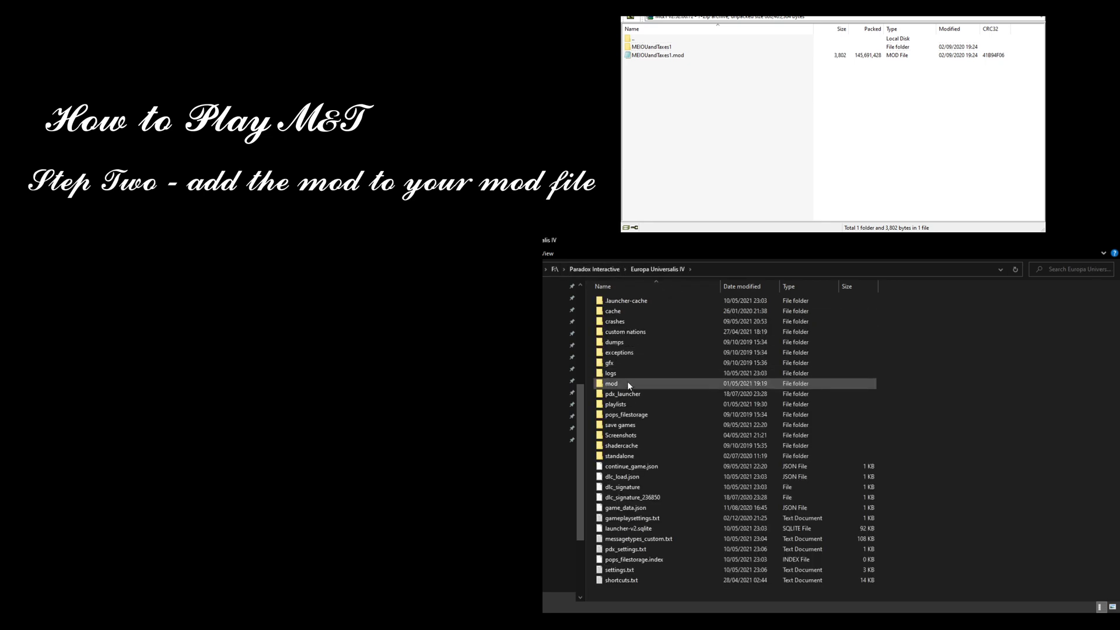
double_click(613, 384)
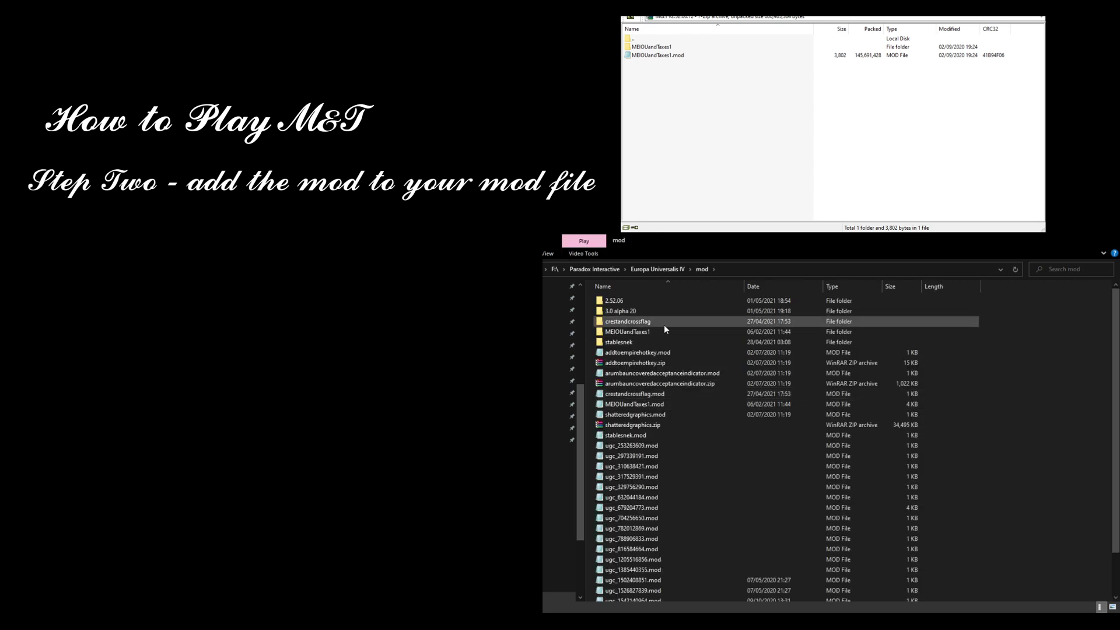
Compare the archive's MEIOUandTaxes1 folder and MEIOUandTaxes1.mod file with the matching items in the mod folder.
click(658, 55)
shift+click(652, 46)
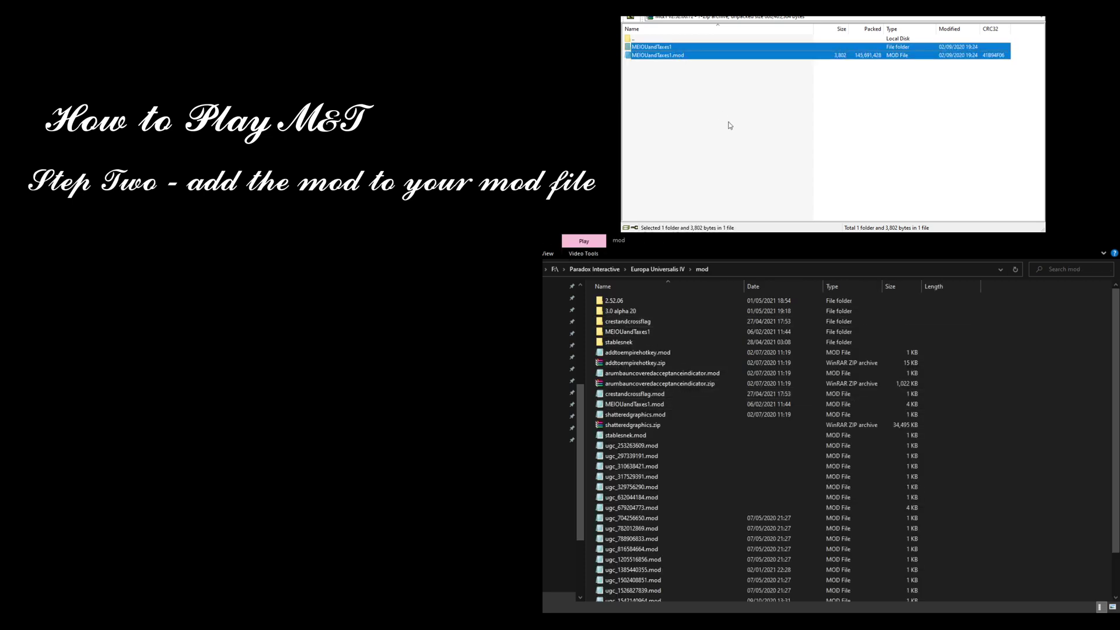
click(716, 117)
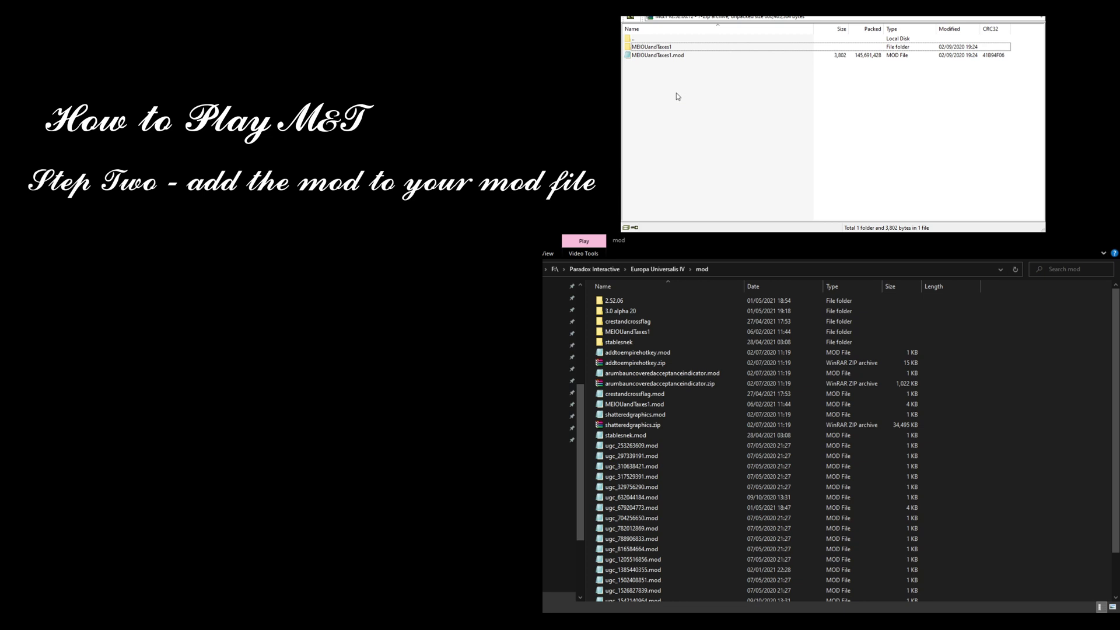
click(642, 331)
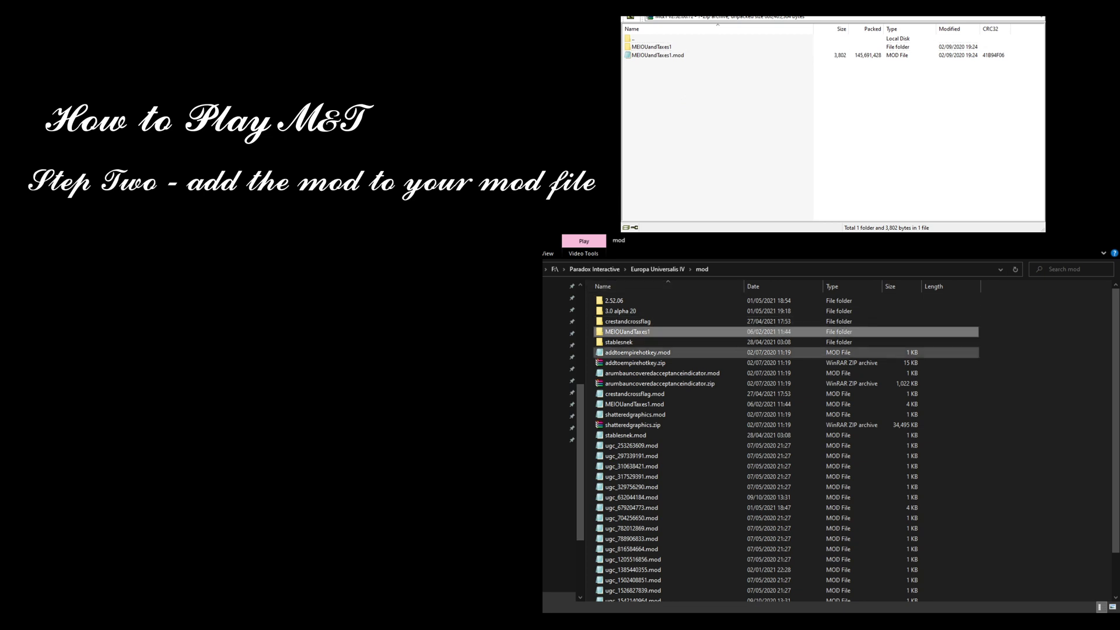
click(653, 406)
click(1020, 348)
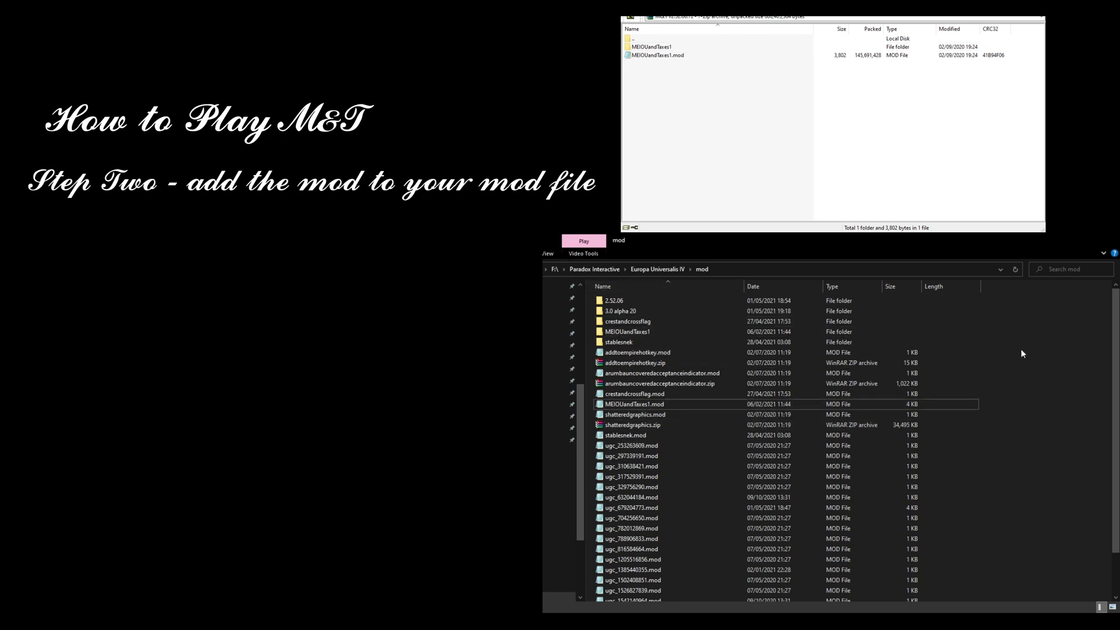
key(ctrl+a)
drag(660, 46, 722, 87)
click(686, 116)
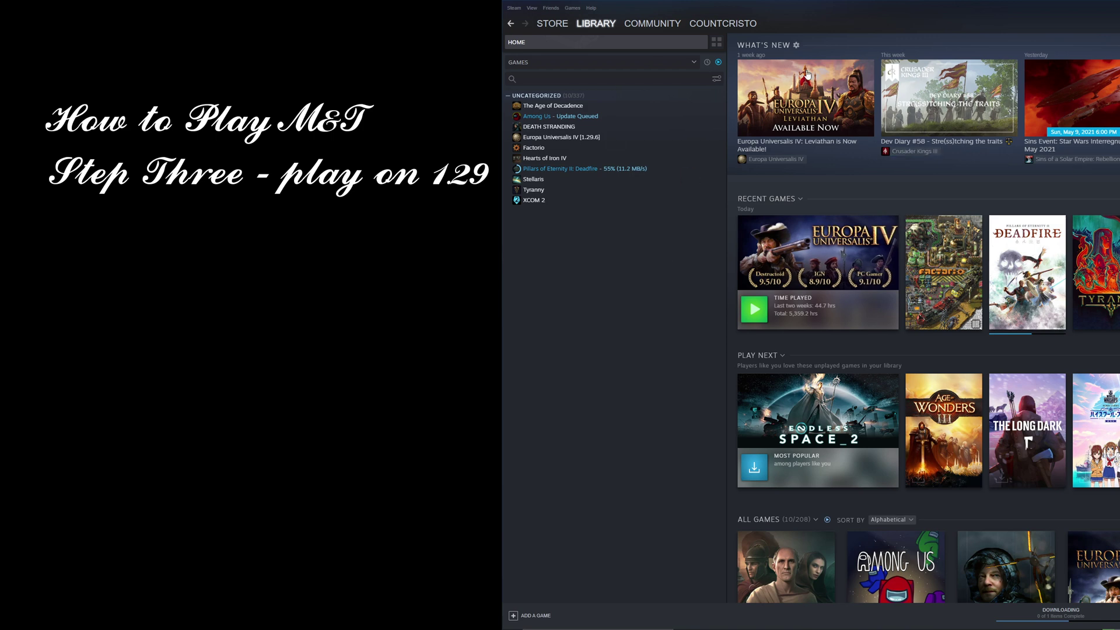
In the Steam library, opt Europa Universalis IV into the beta "1.29.6 - Old Version 1.29.6".
right_click(562, 142)
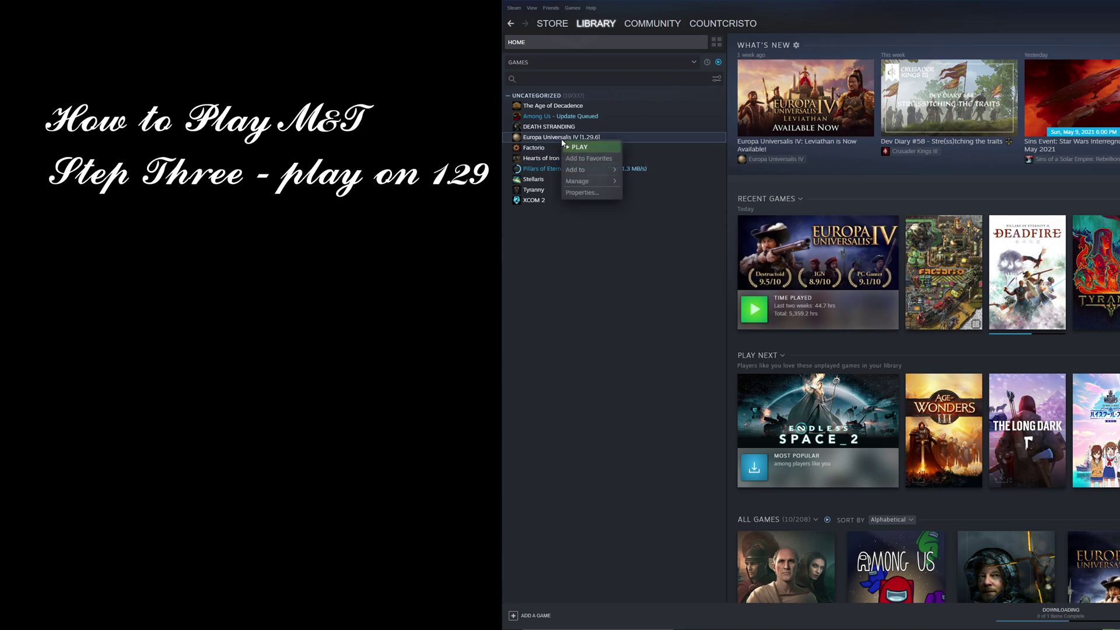
click(589, 193)
click(899, 261)
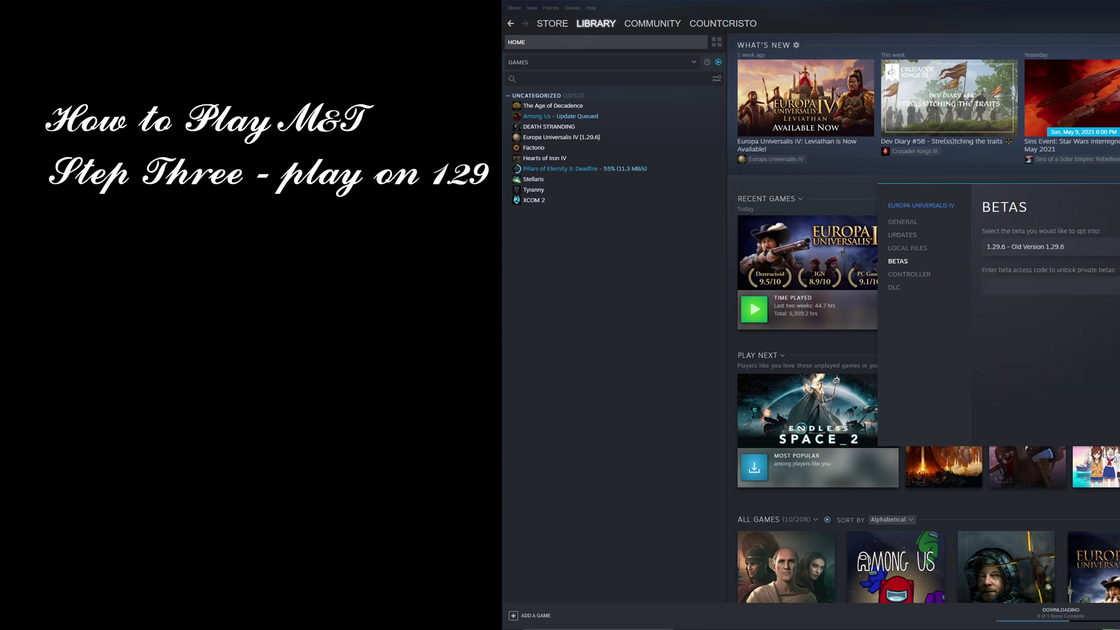
click(1050, 246)
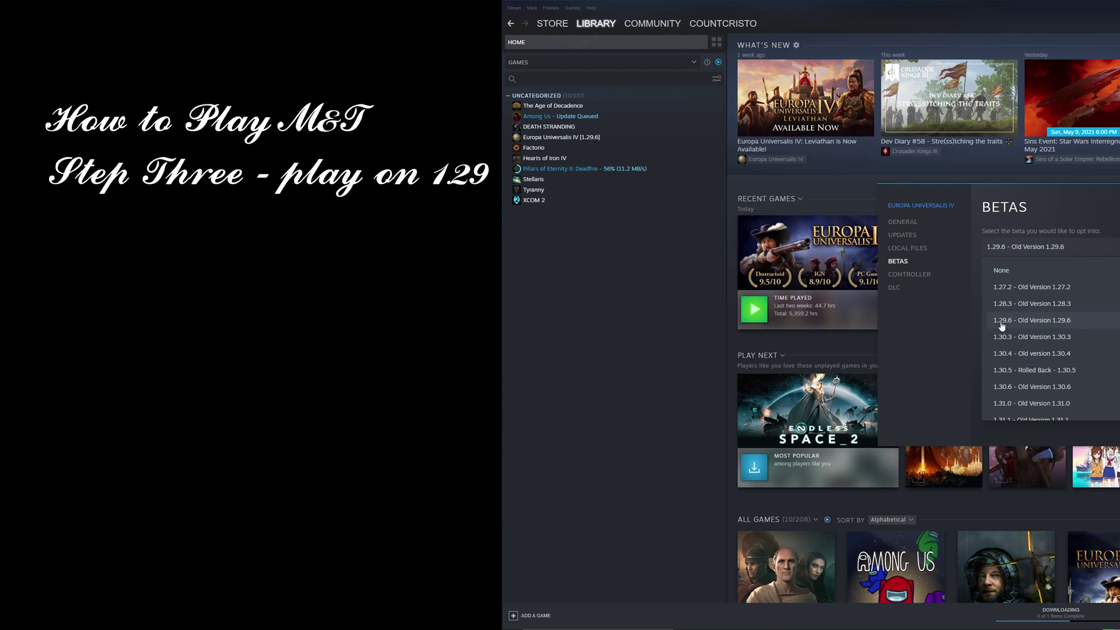
click(1062, 326)
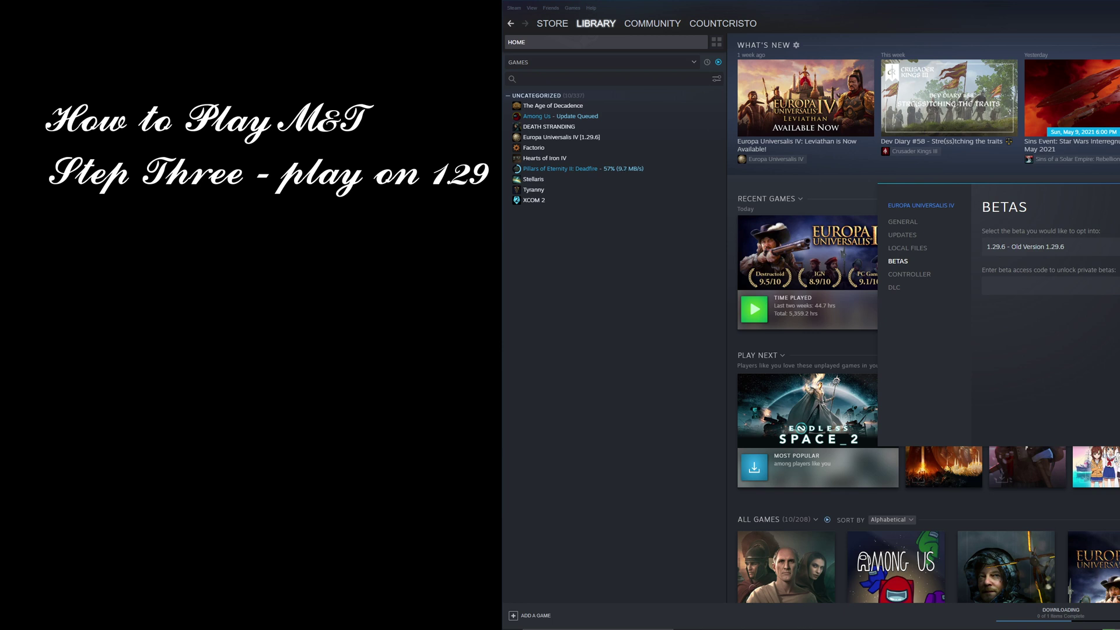
key(Escape)
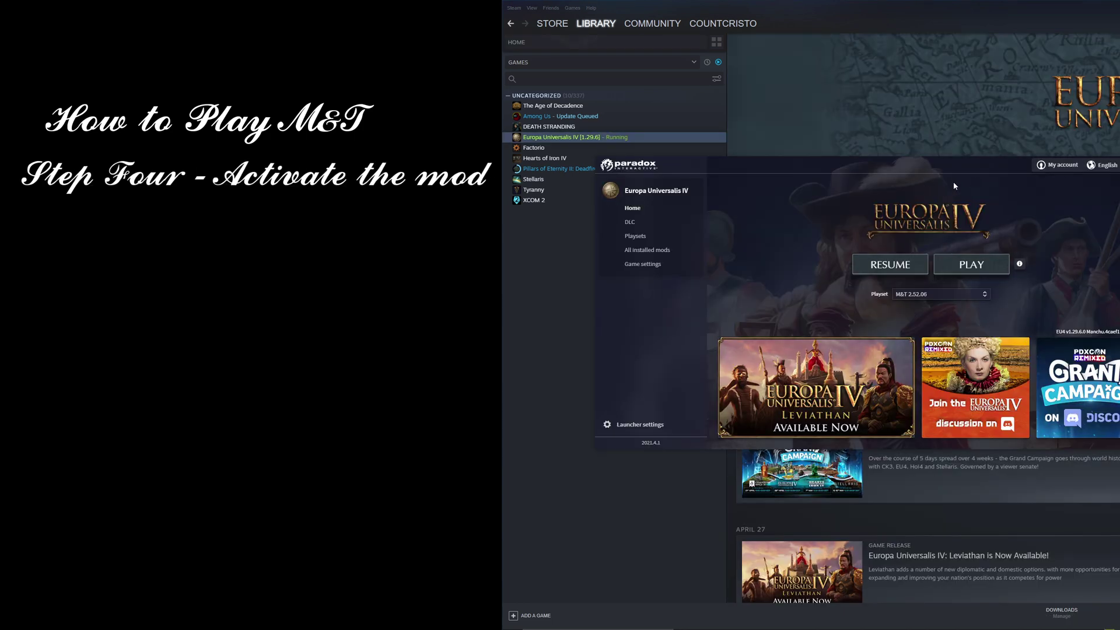
In the Europa Universalis IV launcher, create a new playset named MEIOU.
drag(950, 168, 891, 173)
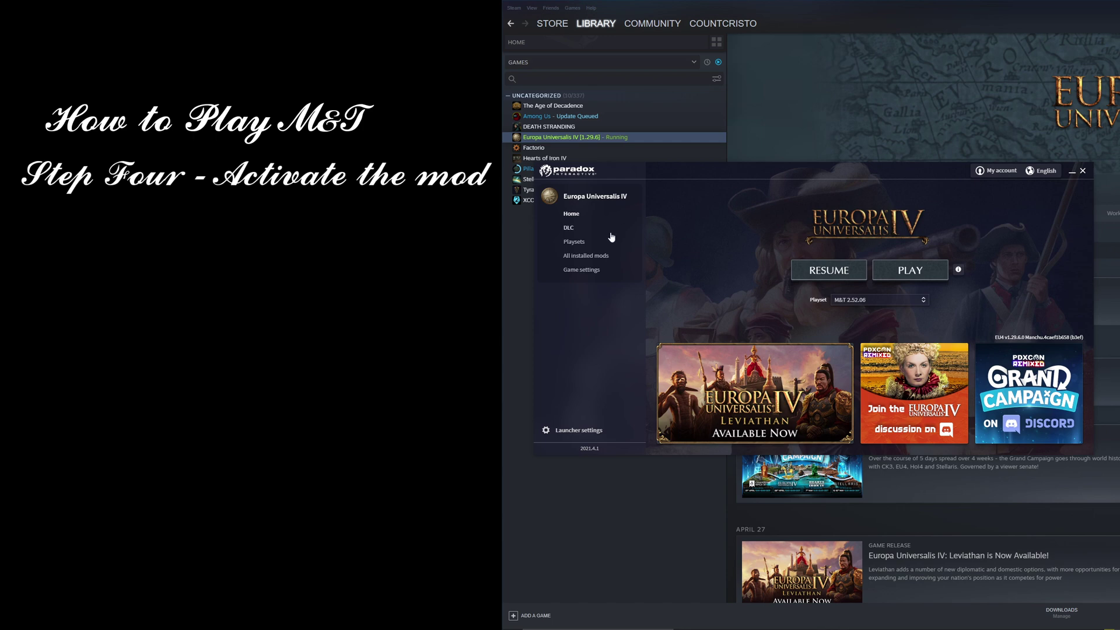
click(575, 241)
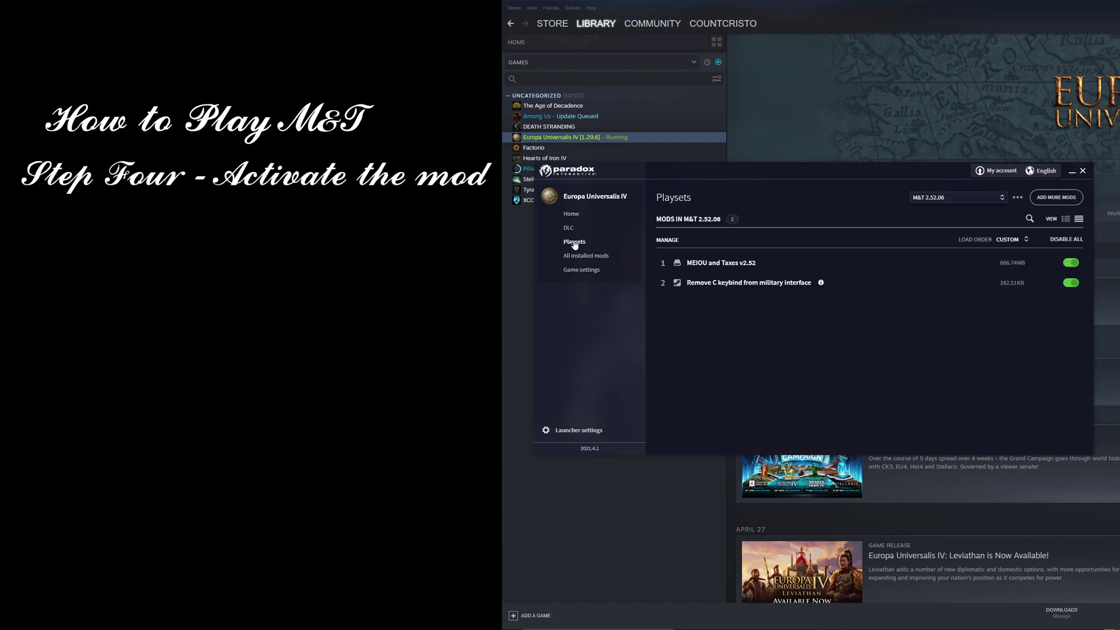
click(966, 201)
click(947, 212)
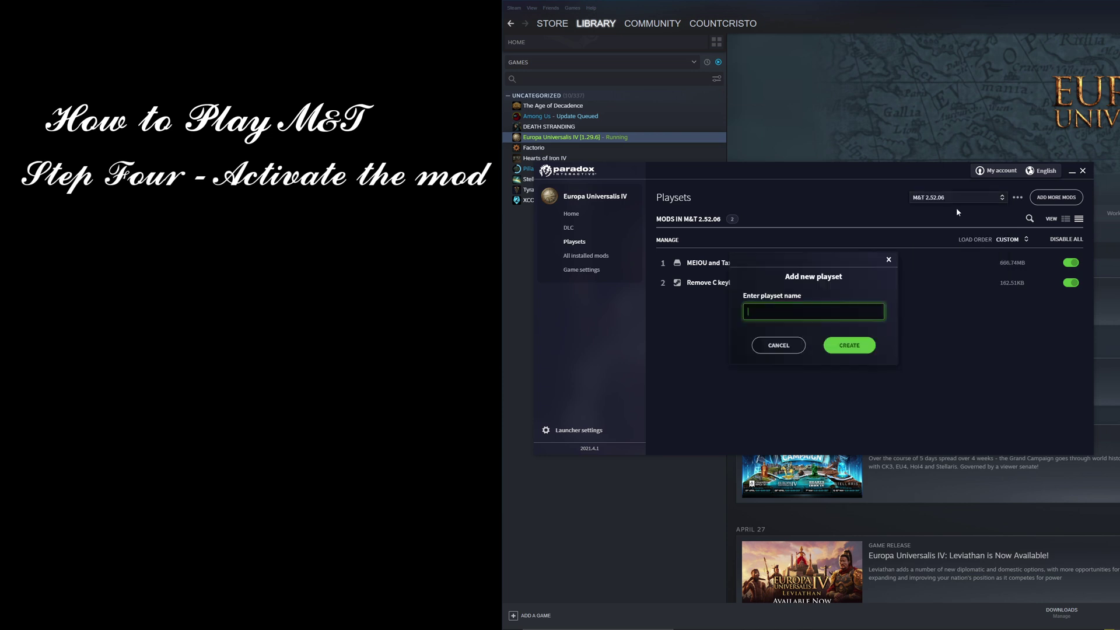
text(MEIOU)
click(840, 348)
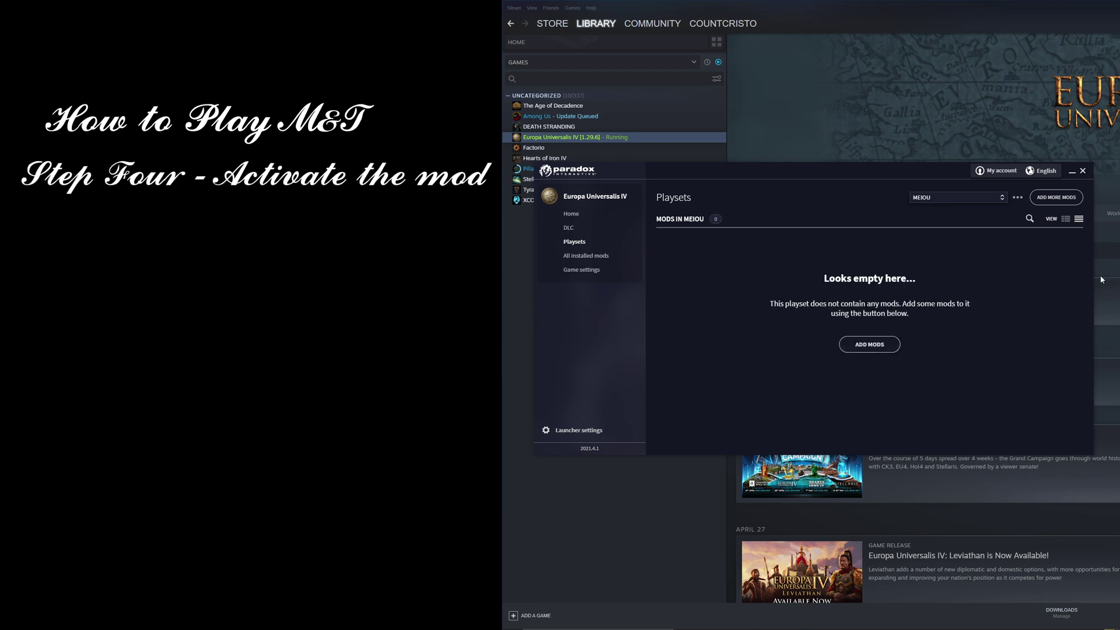
Add the installed mod MEIOU and Taxes v2.52 to the MEIOU playset.
click(870, 344)
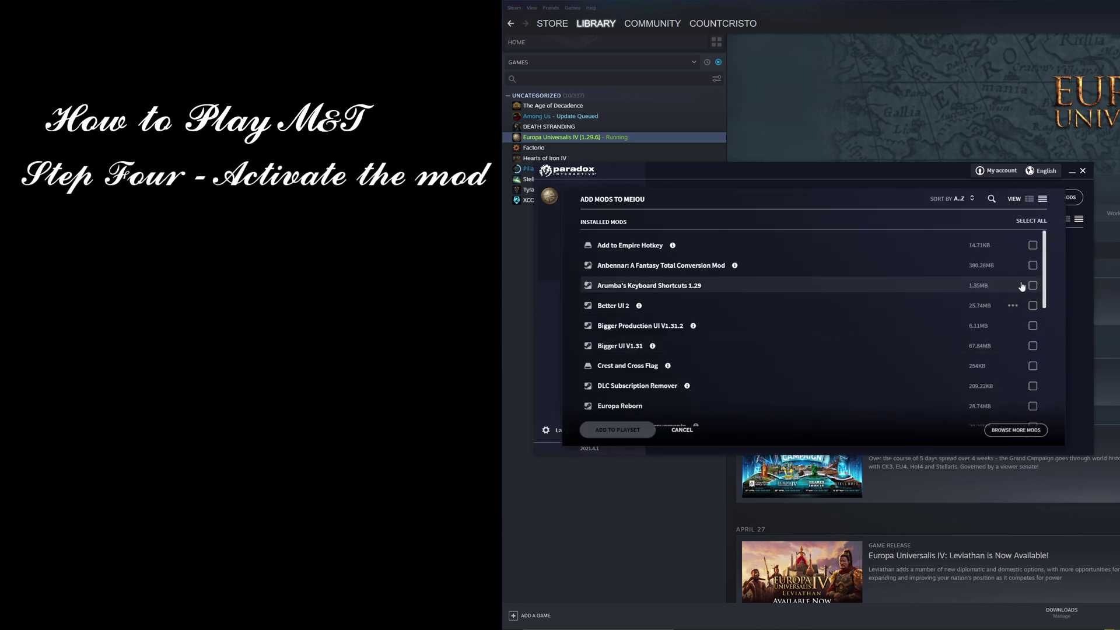
drag(1044, 263, 1048, 332)
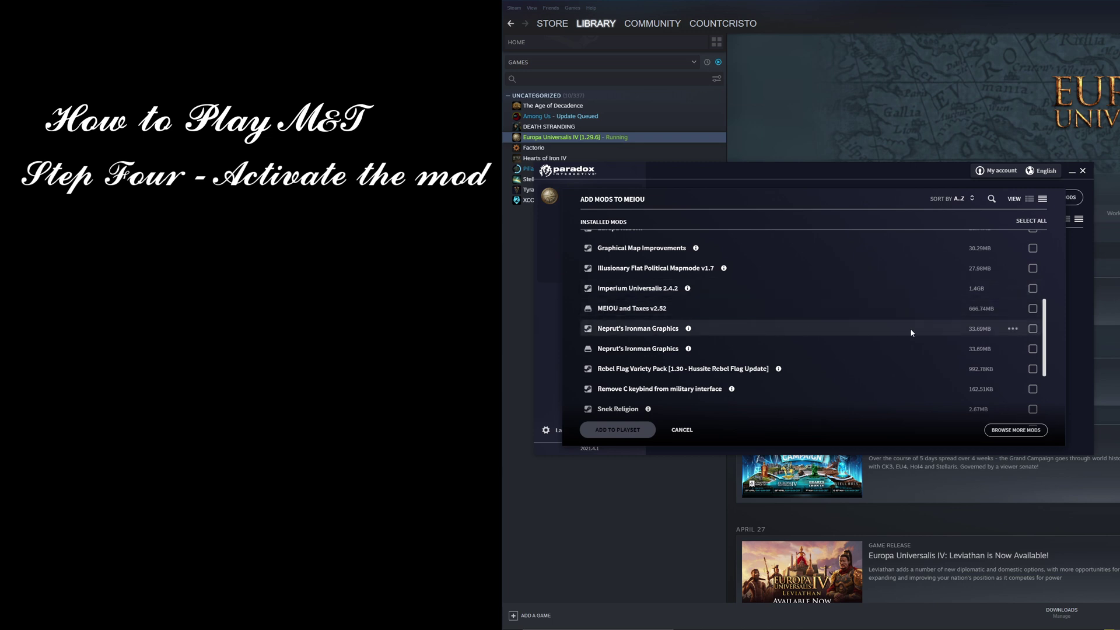
click(1032, 308)
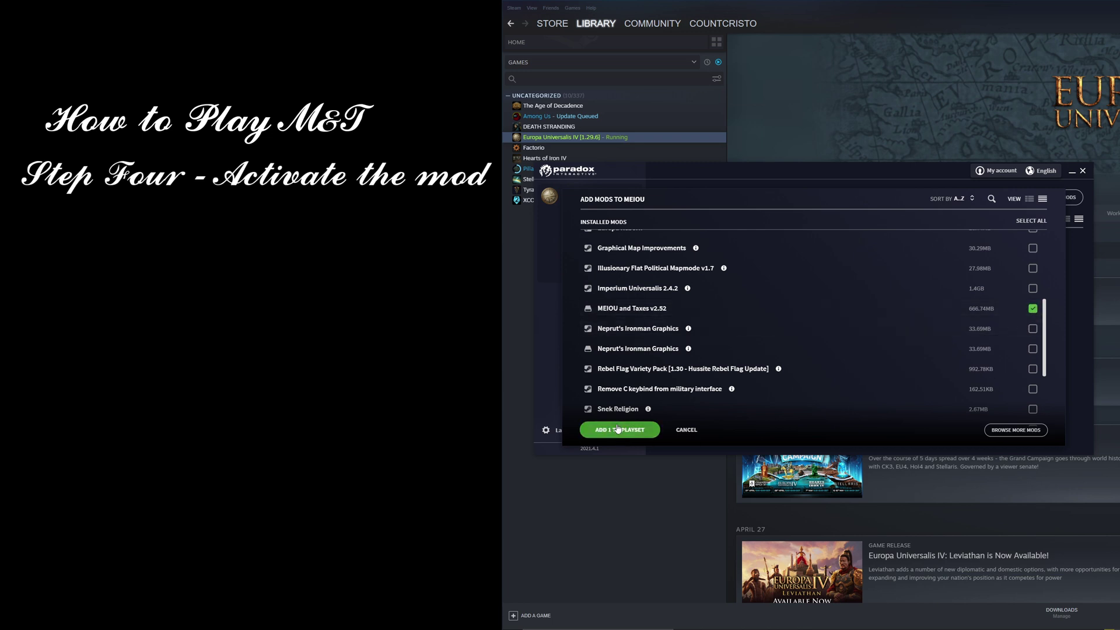
click(617, 429)
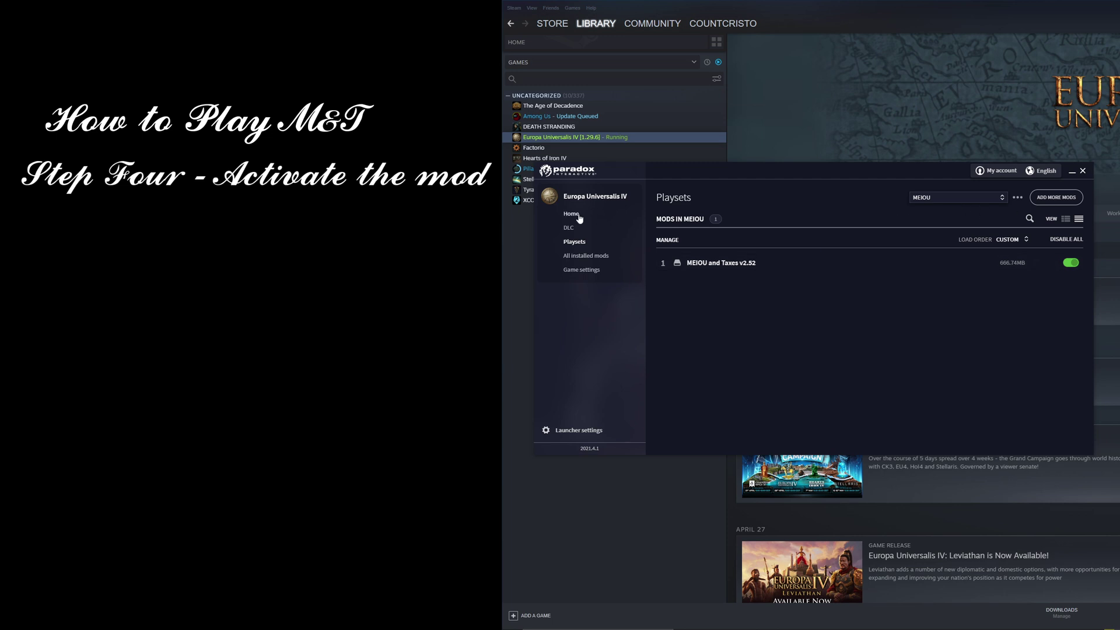
Make MEIOU the active playset on the launcher's home page and launch the game with it.
click(574, 214)
click(890, 300)
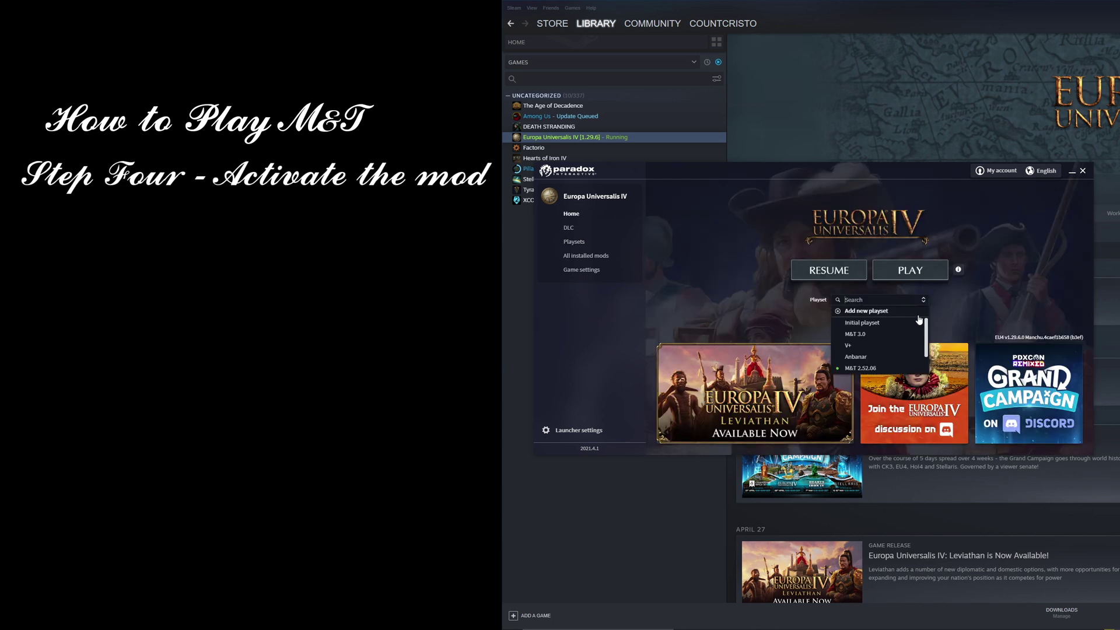
scroll(858, 341, down, 1)
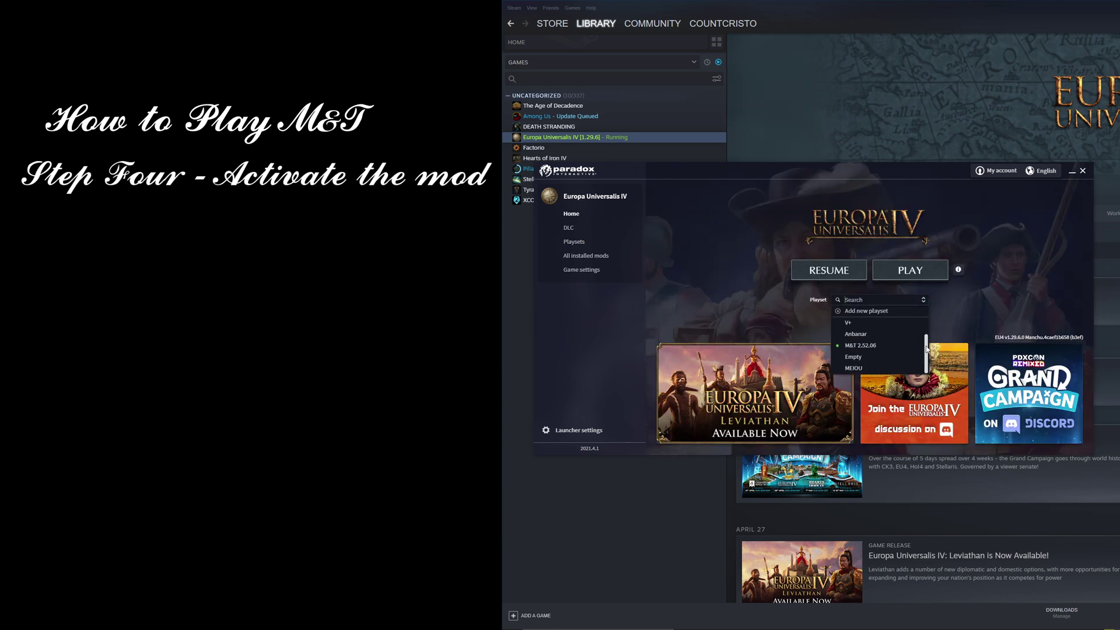
click(861, 369)
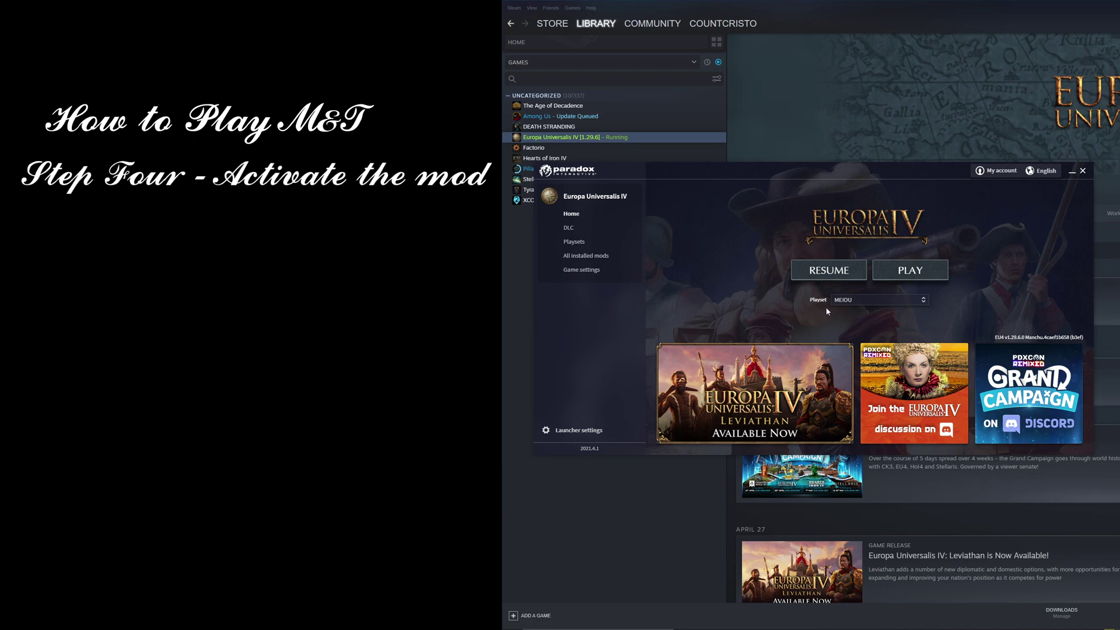
click(910, 277)
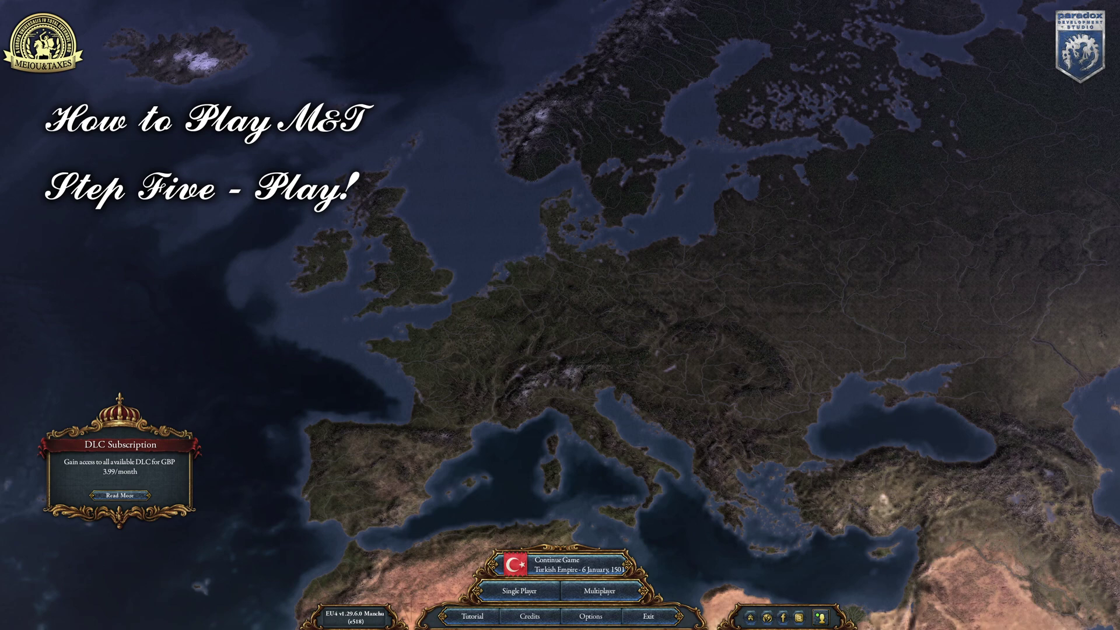
Open the single-player start screen and look over the 1356 map, from the whole world in to Europe.
click(528, 589)
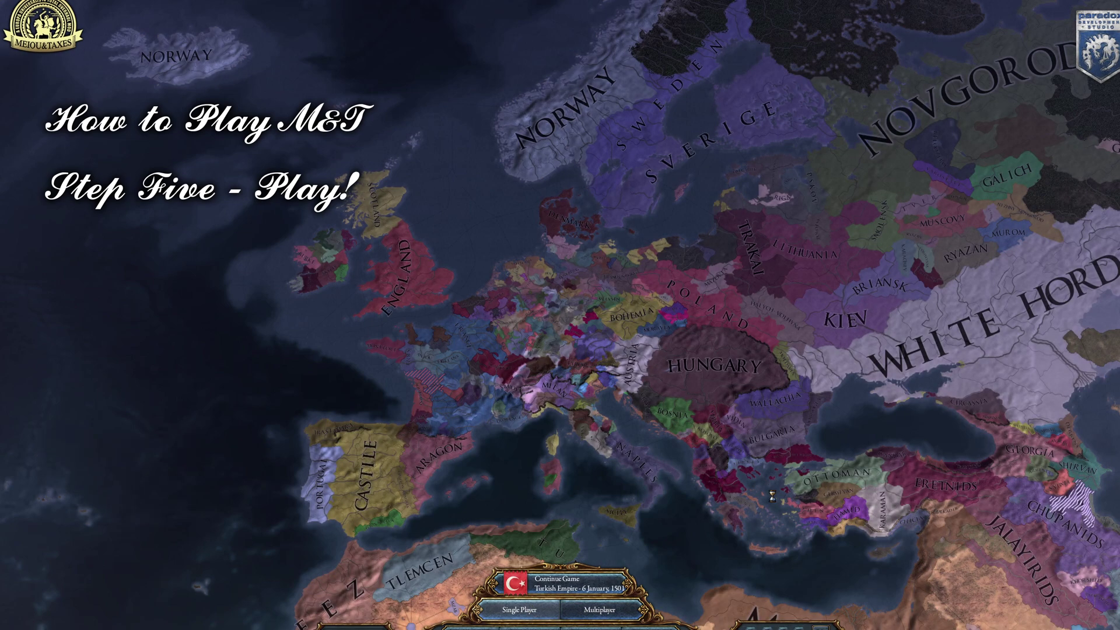
drag(772, 496, 496, 260)
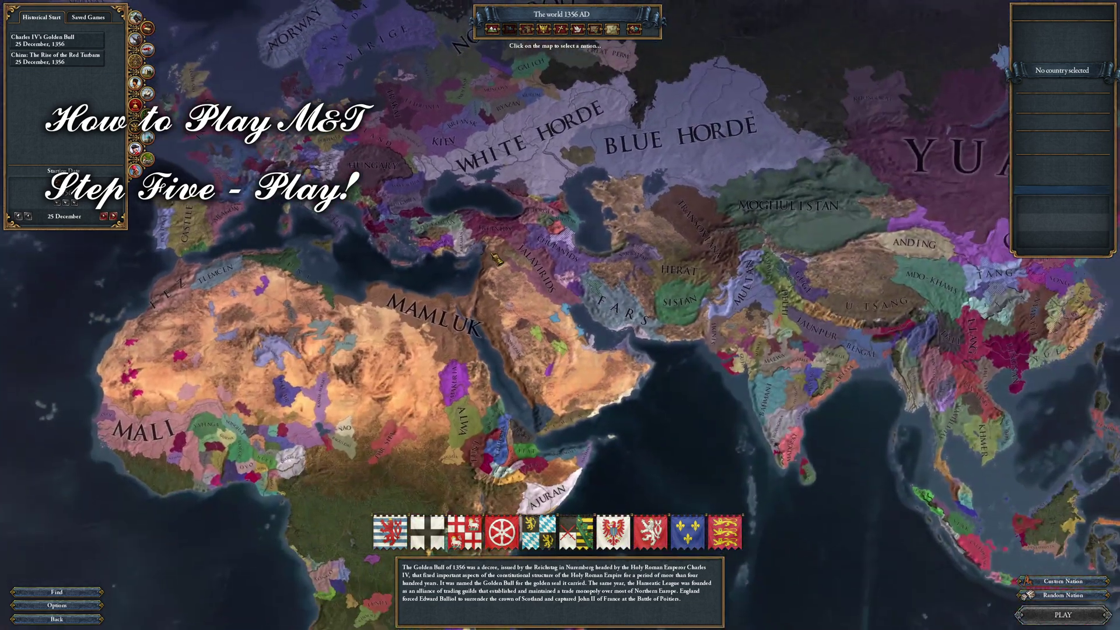
scroll(496, 259, down, 8)
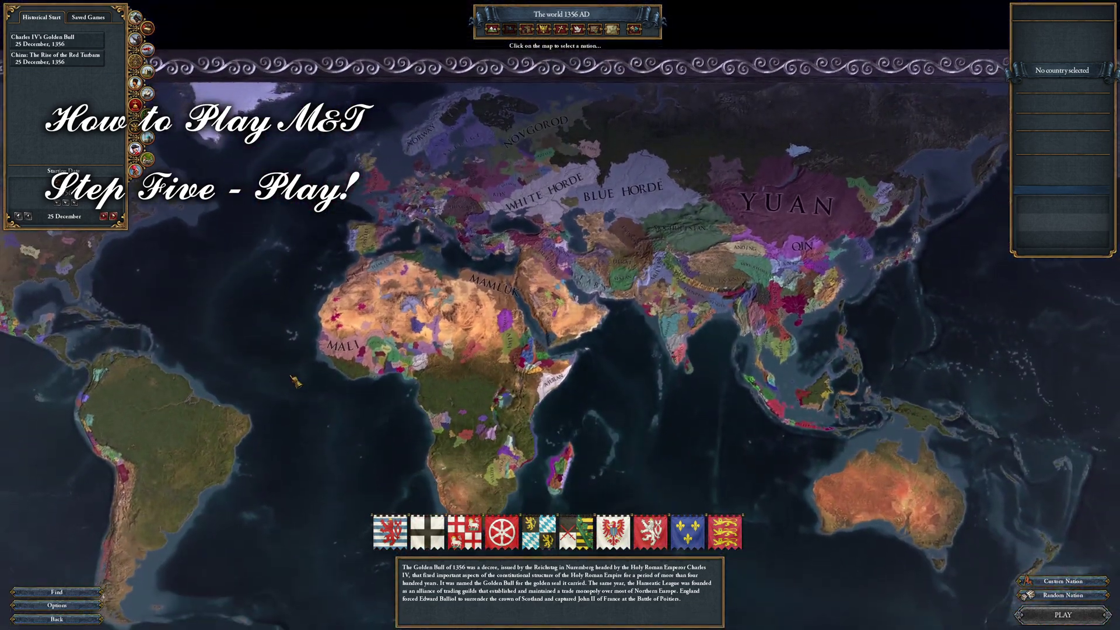
drag(295, 382, 615, 376)
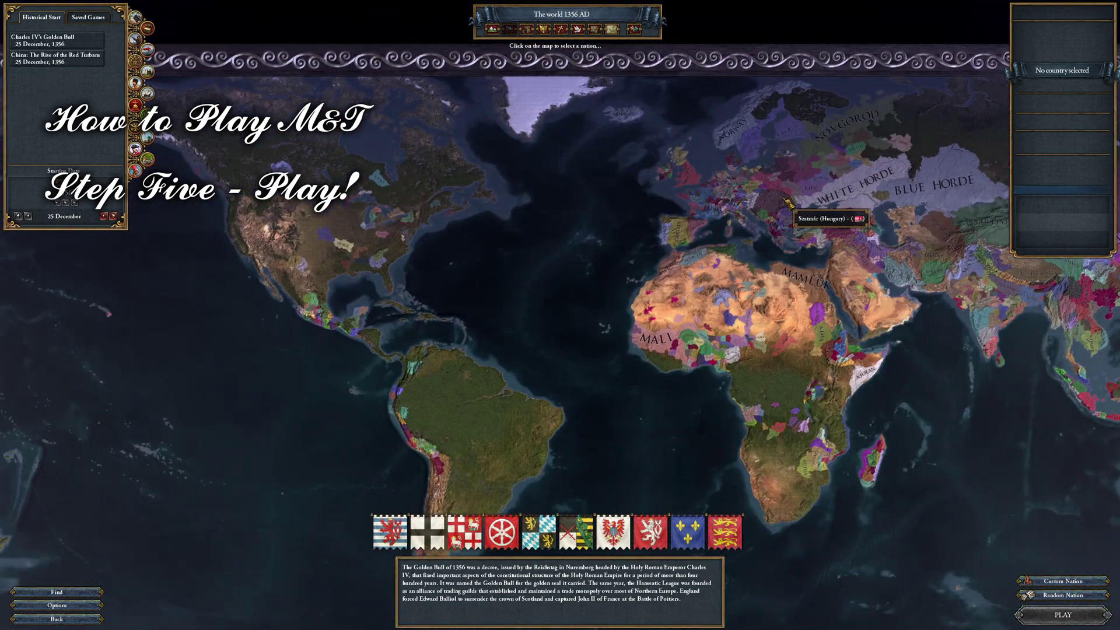
scroll(788, 202, up, 5)
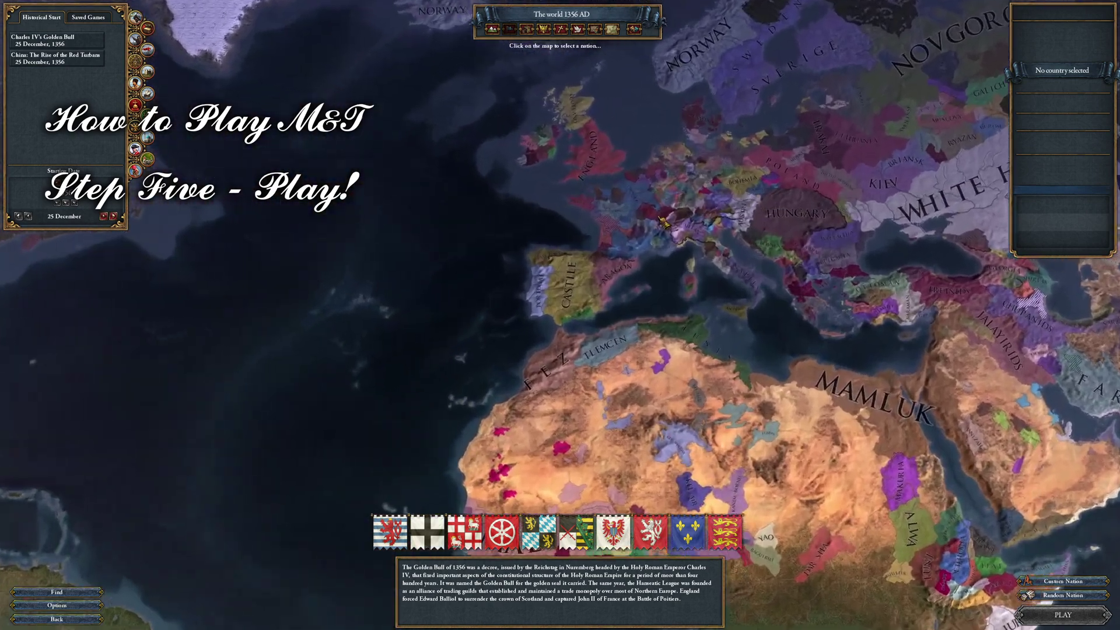
scroll(663, 221, up, 4)
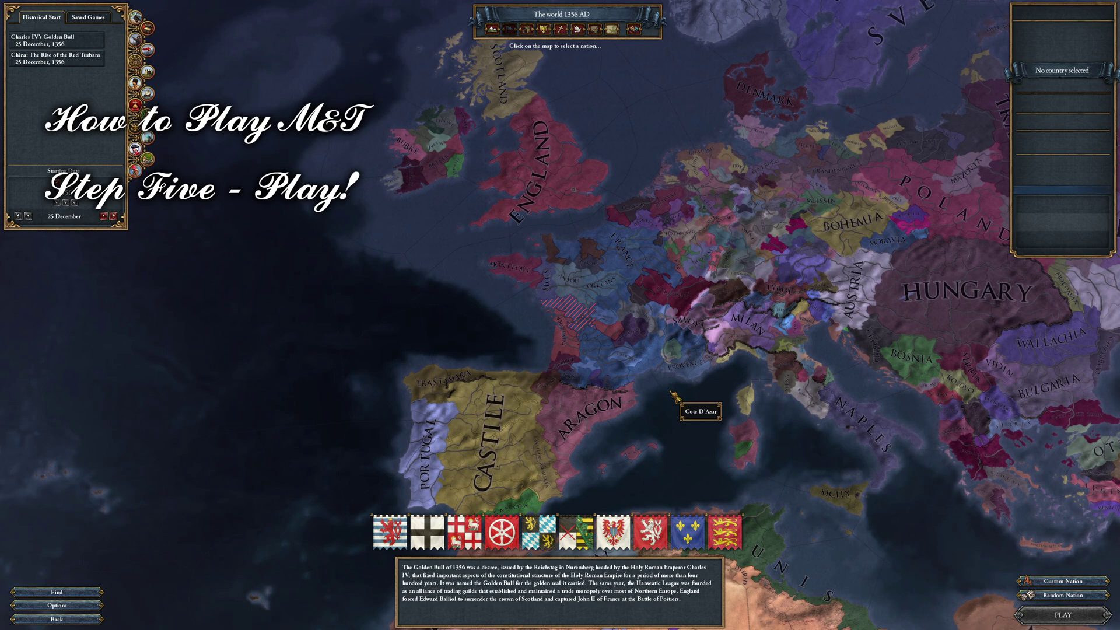
scroll(700, 390, up, 2)
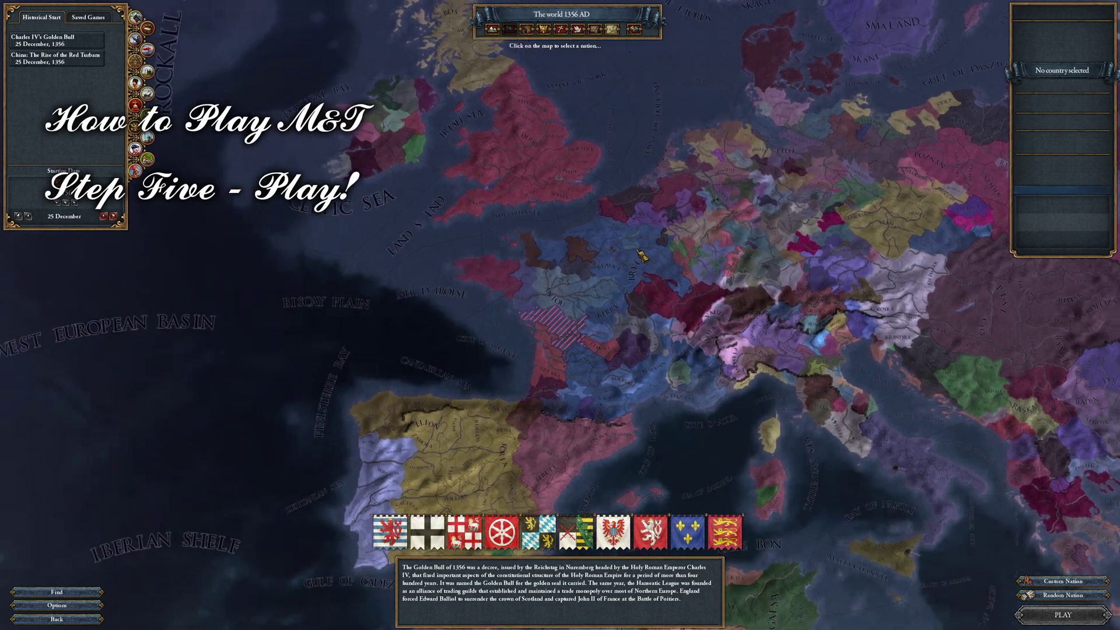
scroll(738, 389, down, 3)
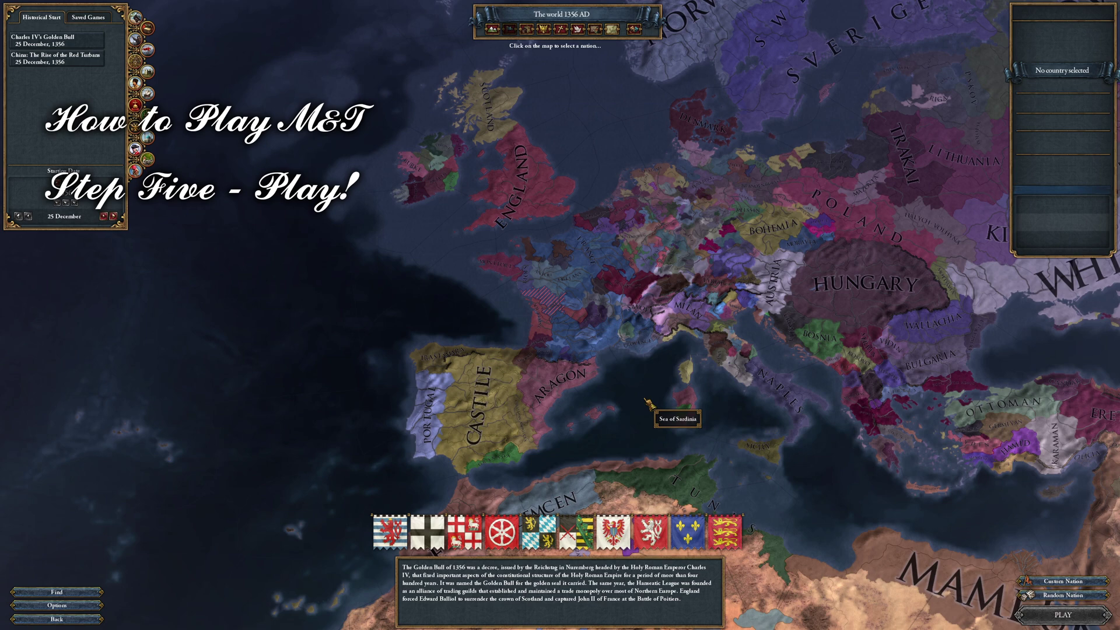
scroll(649, 403, up, 2)
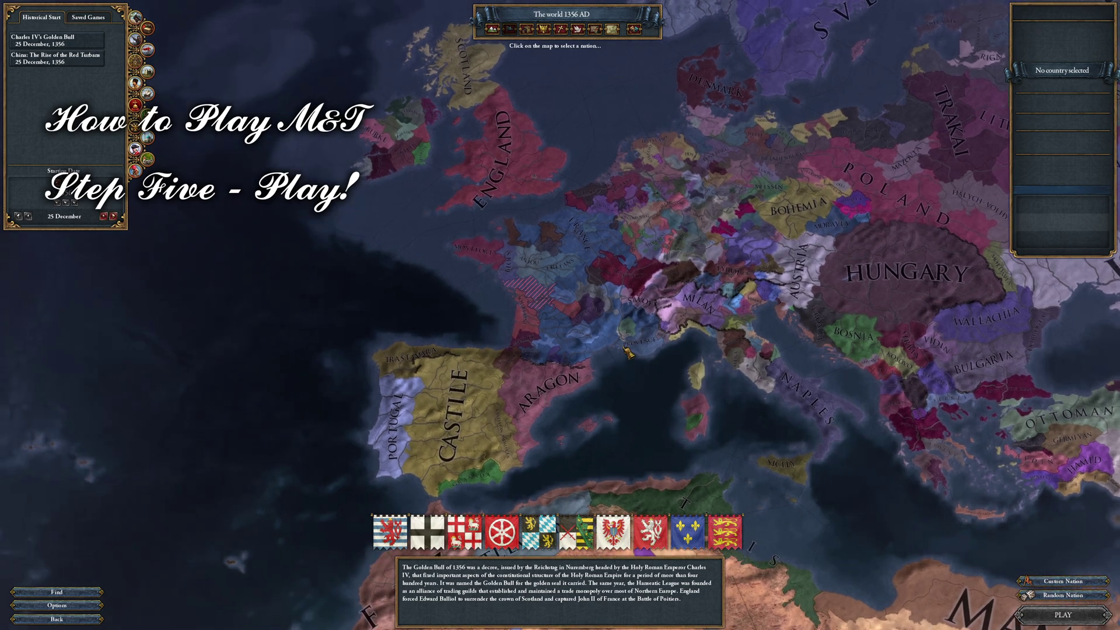
scroll(633, 396, down, 1)
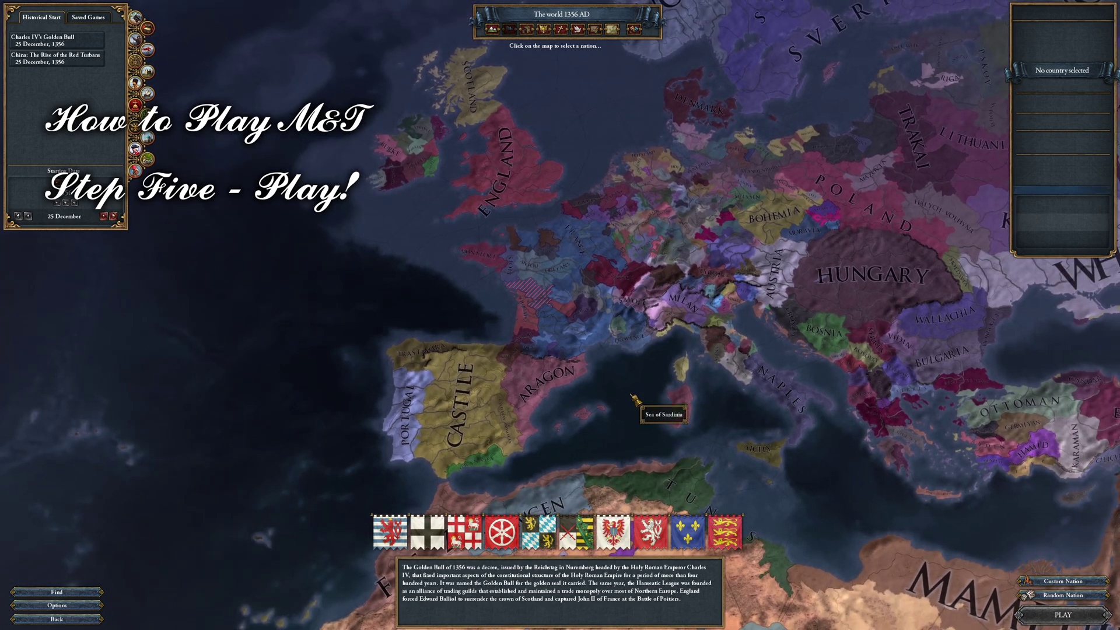